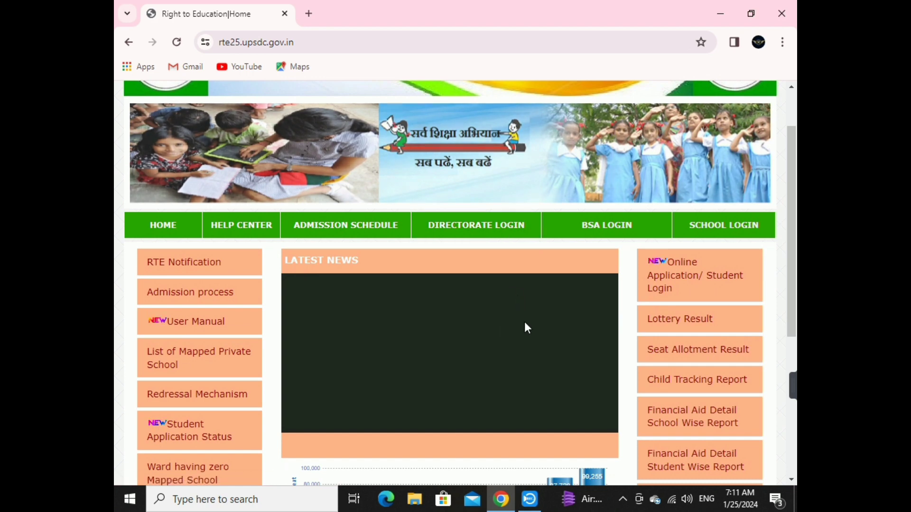
Start a New Student Registration from the Online Application/Student Login page.
left_click(657, 286)
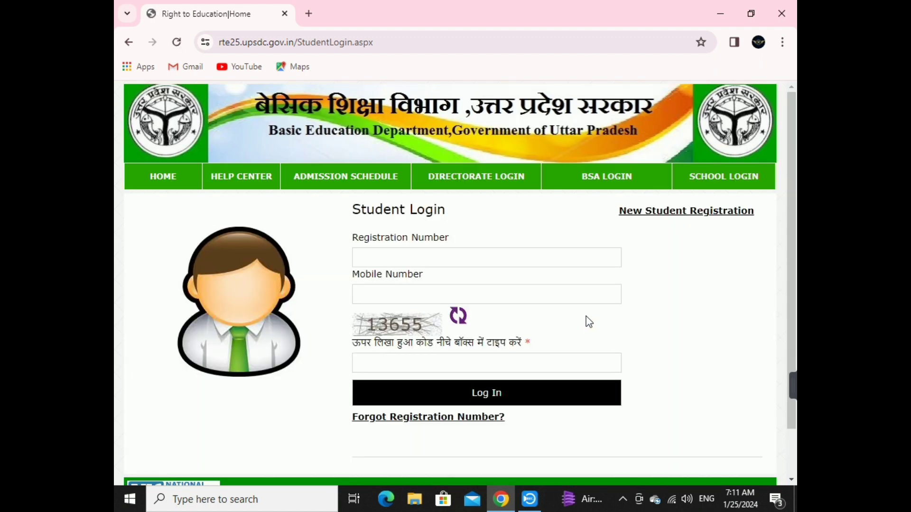
scroll(588, 320, "down", 2)
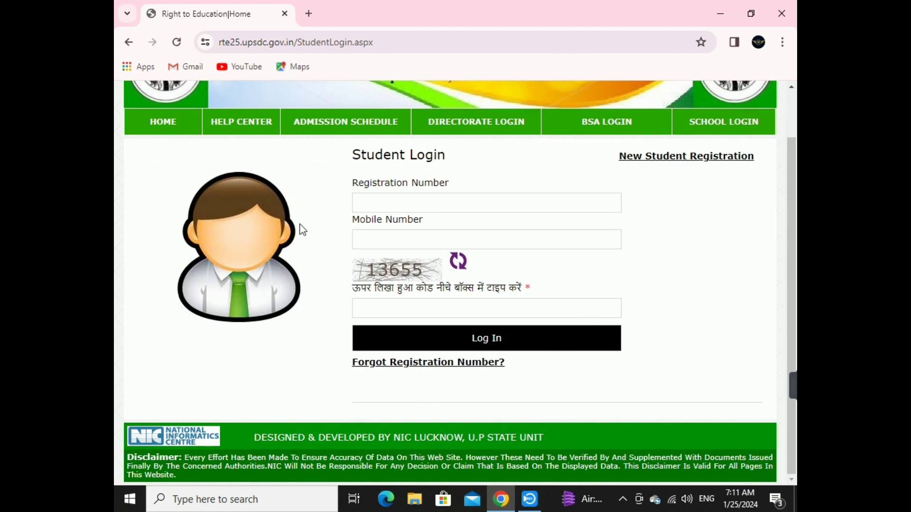
left_click(695, 162)
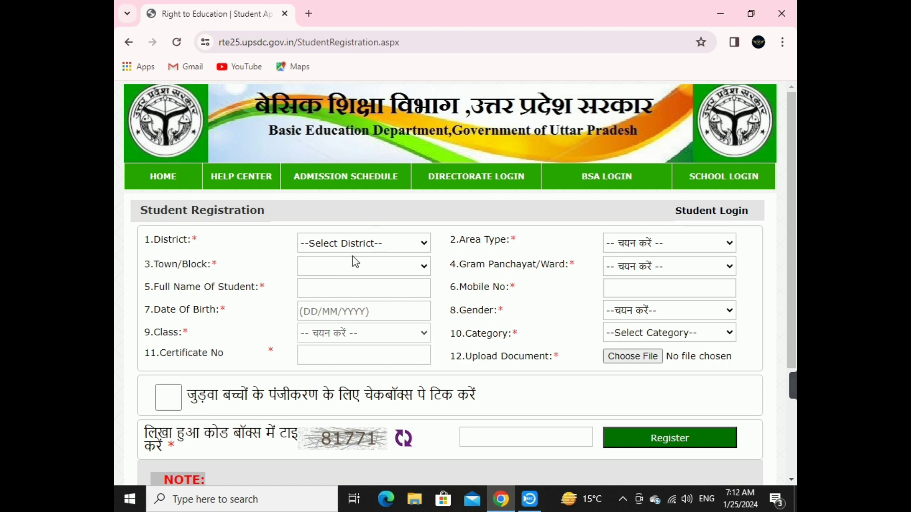
Set District HAPUR, Area Type Rural and Town/Block गढमुक्तेश्वर.
left_click(381, 244)
key("h")
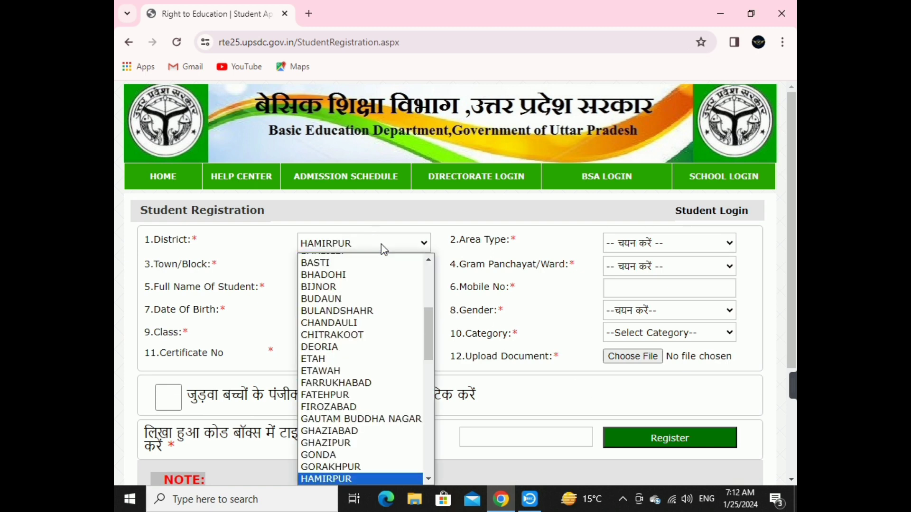
key("Down")
key("Return")
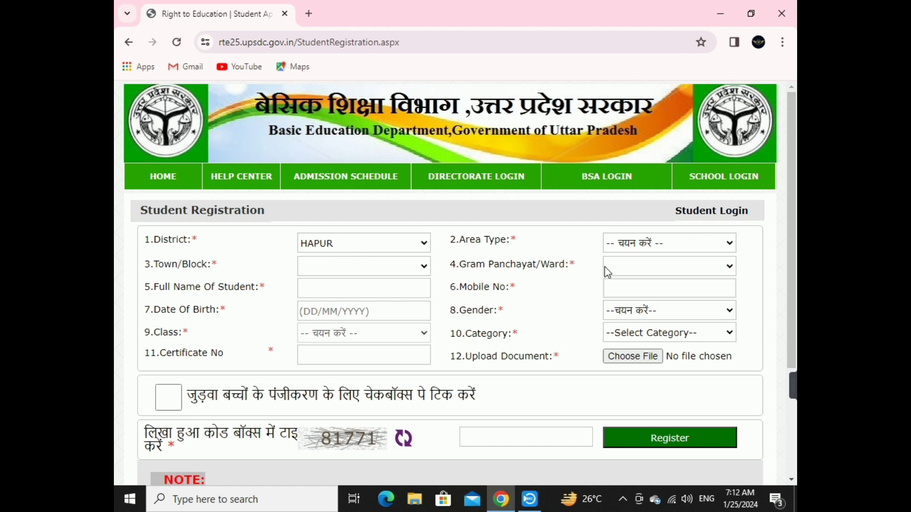
left_click(649, 244)
left_click(644, 274)
left_click(408, 266)
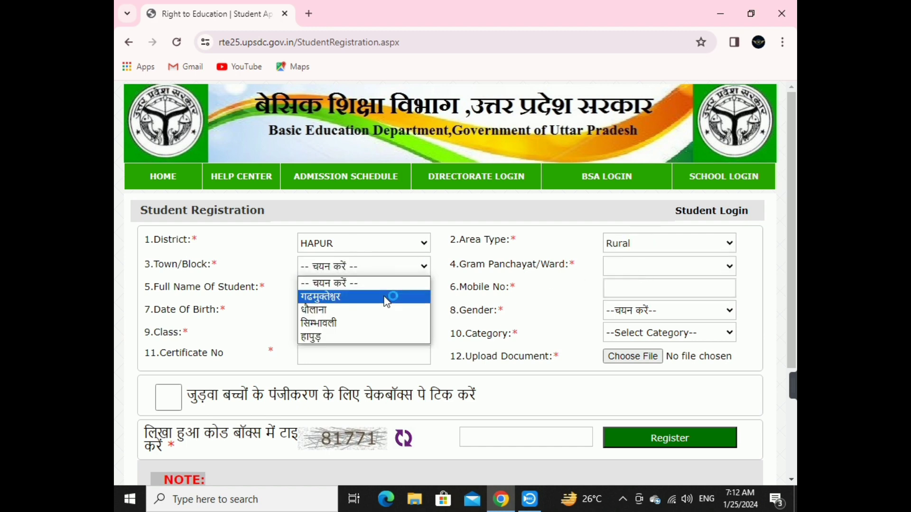
left_click(389, 297)
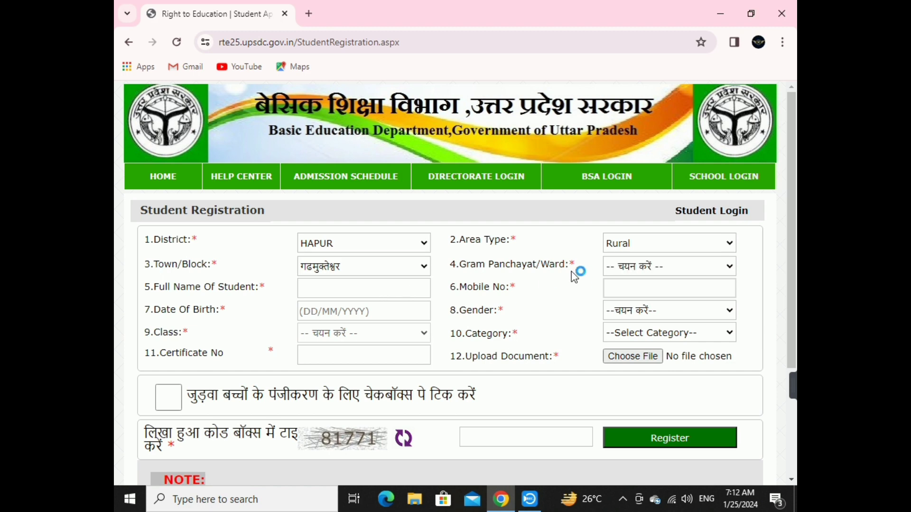
Select आलमनगर as the Gram Panchayat/Ward.
left_click(634, 266)
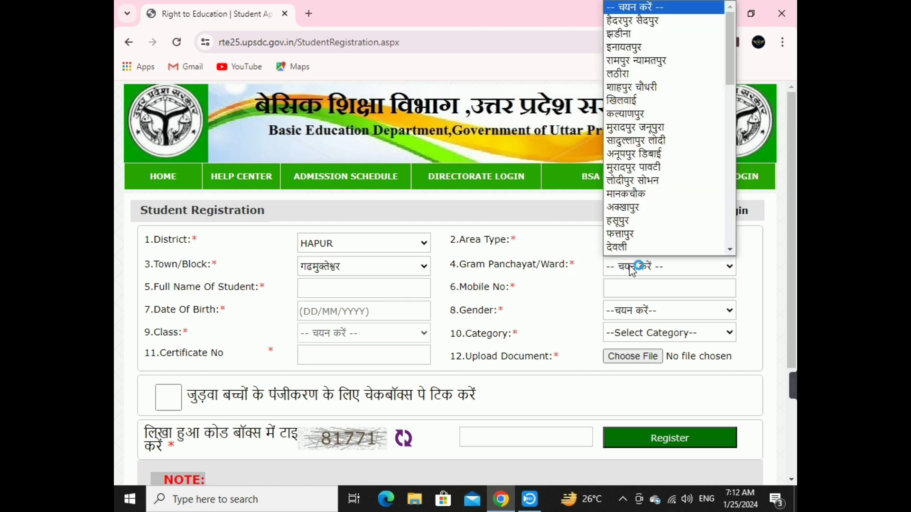
scroll(661, 167, "down", 6)
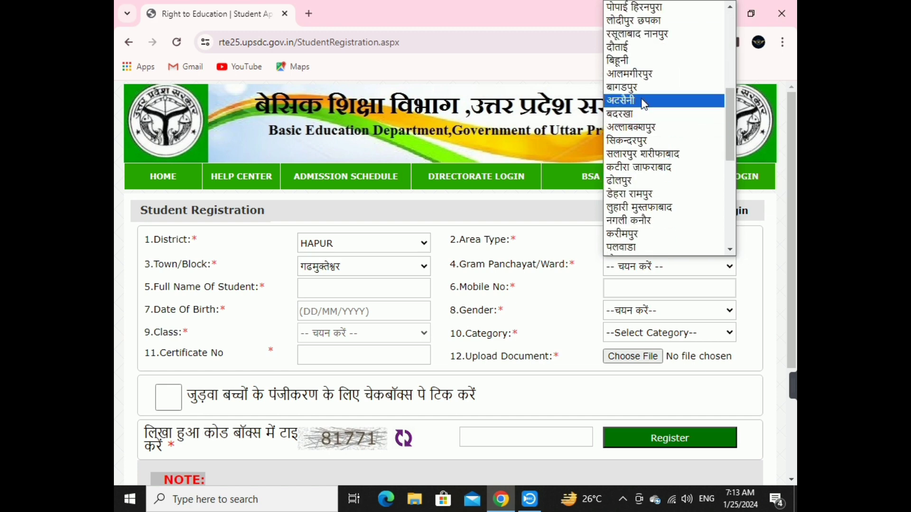
scroll(643, 128, "down", 3)
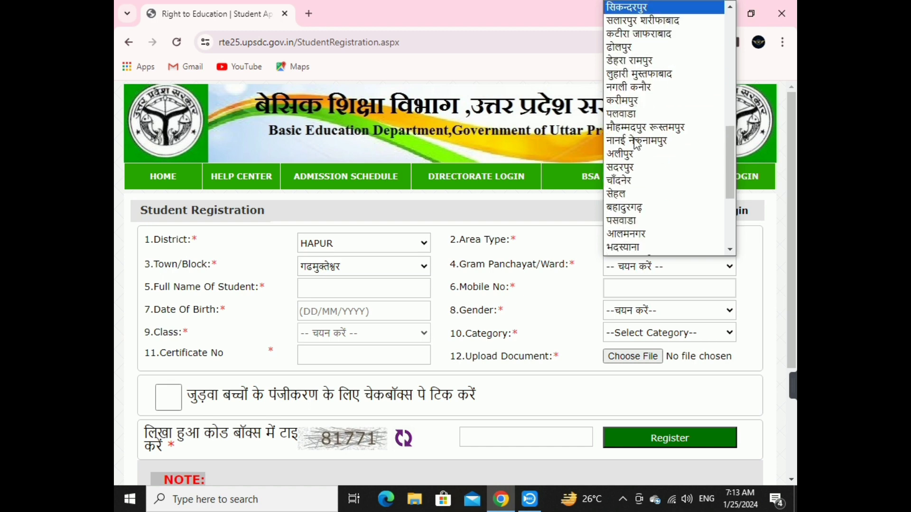
scroll(647, 117, "down", 3)
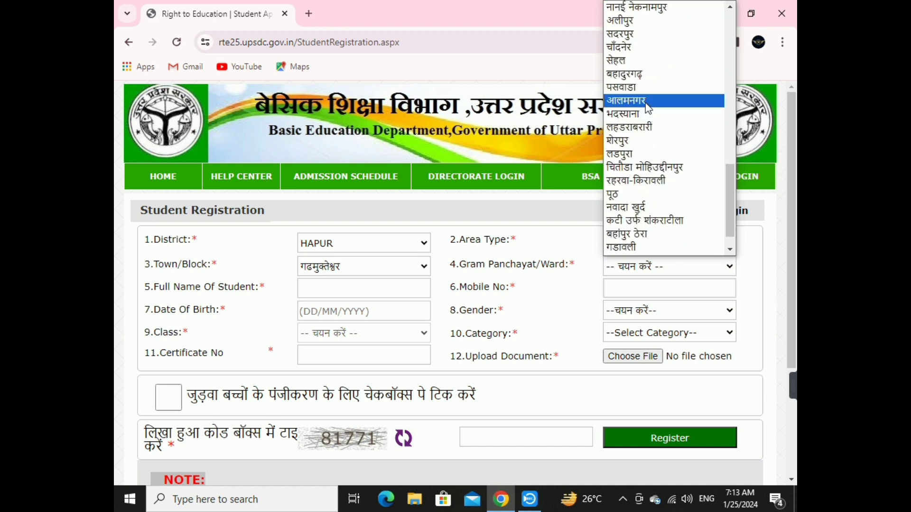
left_click(648, 101)
scroll(618, 177, "down", 3)
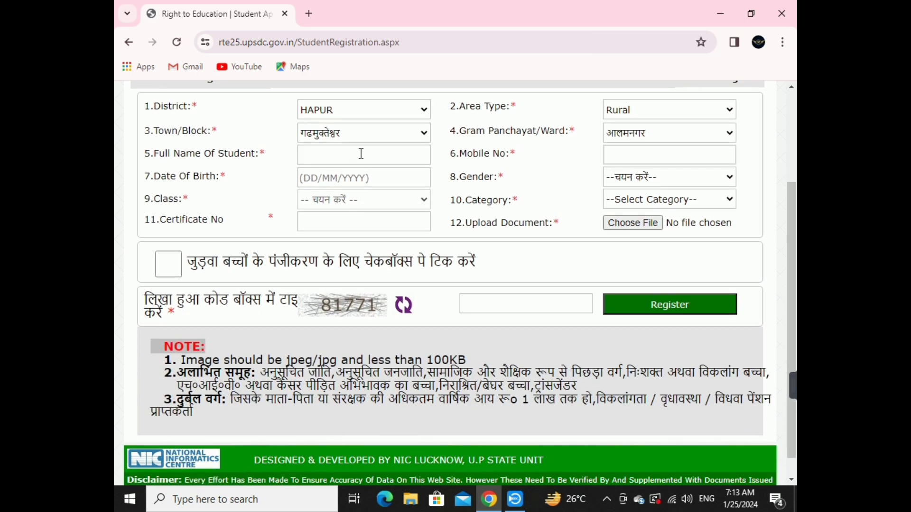
left_click(375, 148)
scroll(376, 162, "up", 3)
type("Ur")
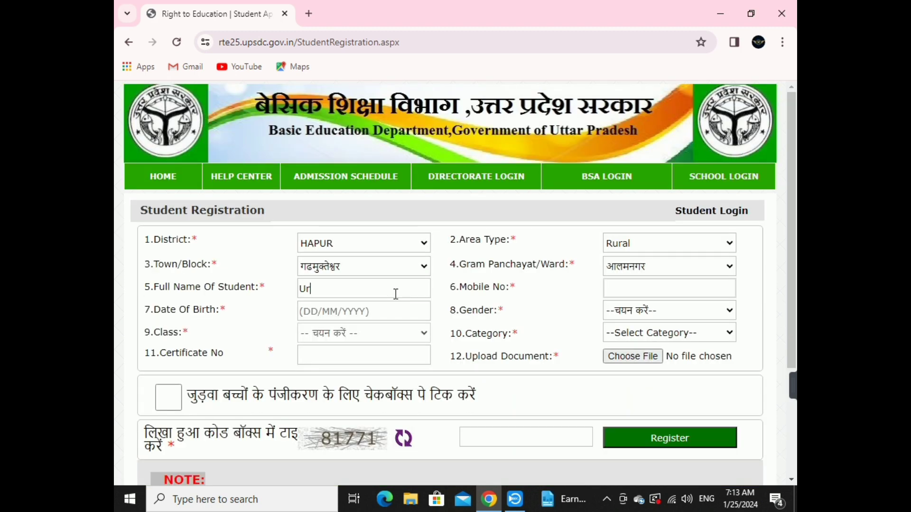
type("vashi")
left_click(646, 288)
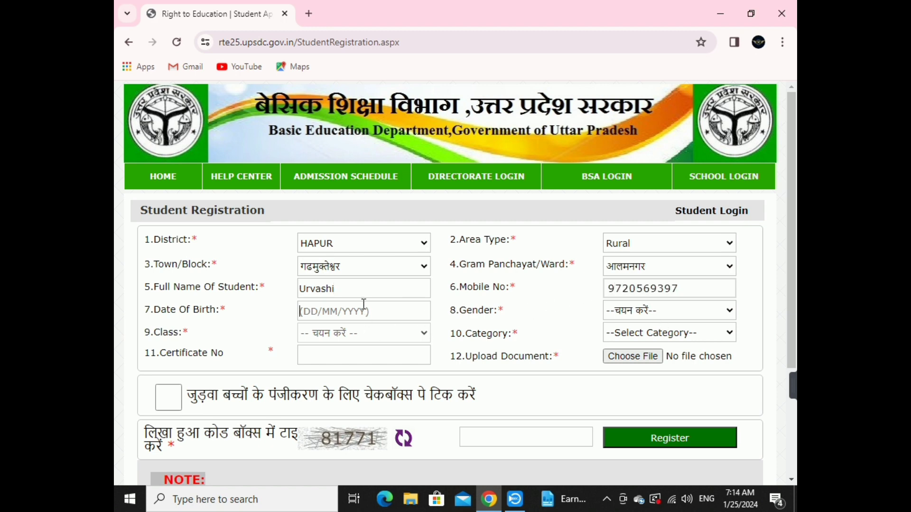
left_click(360, 318)
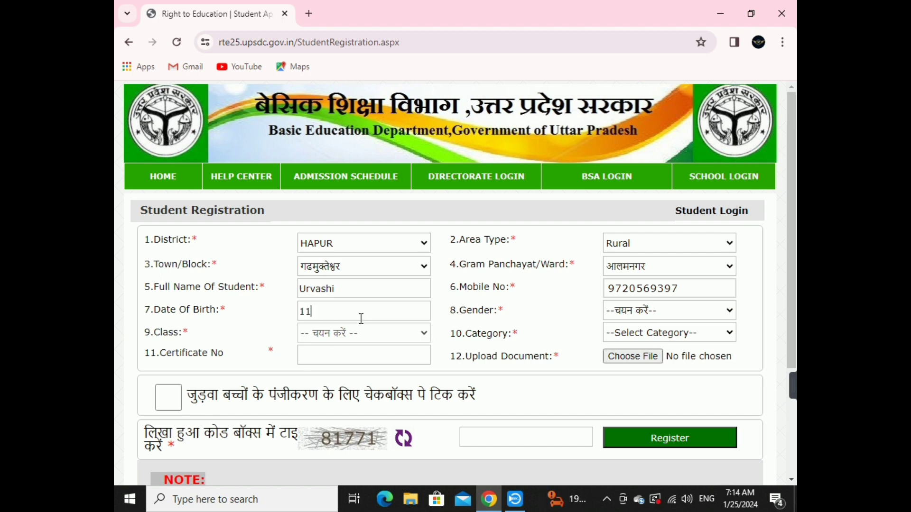
Set the student's gender to Female.
left_click(651, 311)
left_click(654, 351)
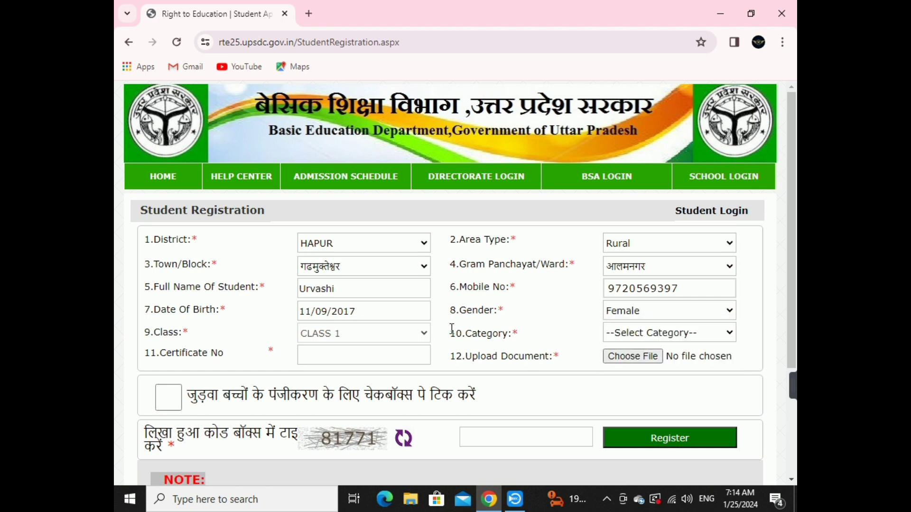
scroll(456, 327, "down", 1)
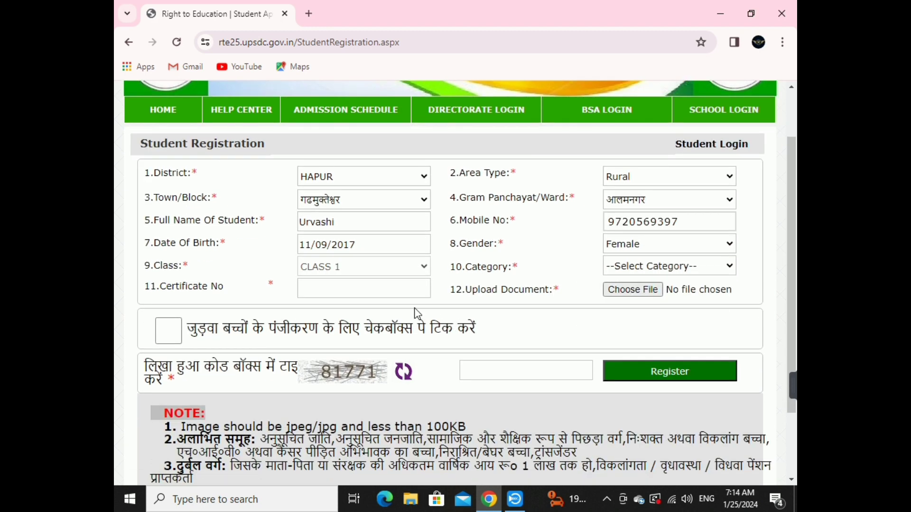
left_click(623, 273)
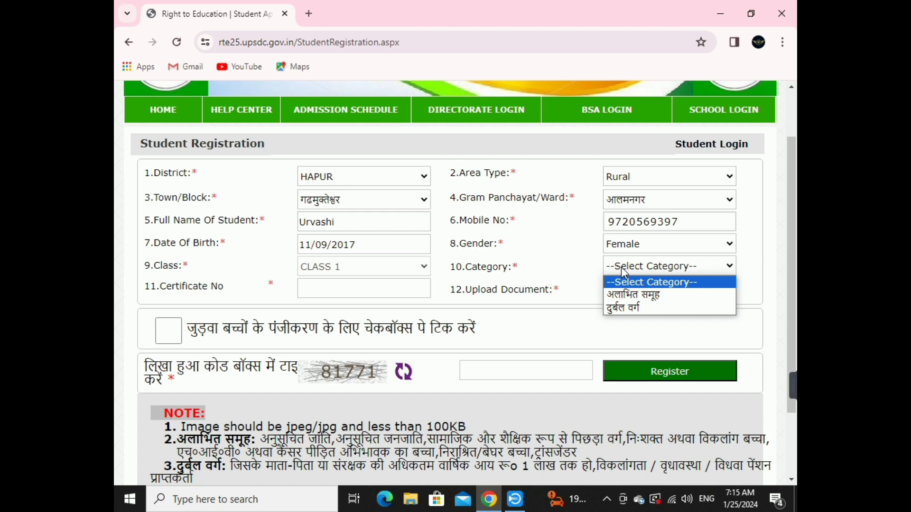
Choose category अलाभित समूह and enter the caste certificate number.
left_click(634, 295)
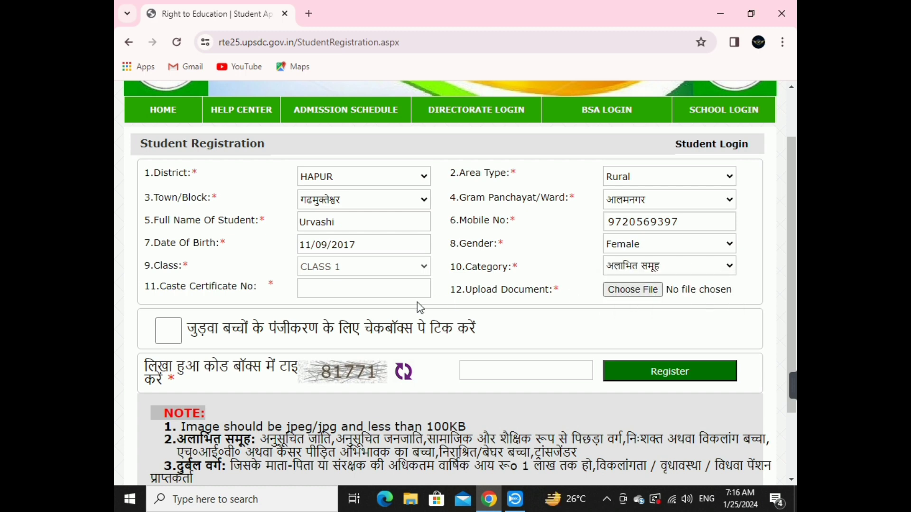
left_click(323, 285)
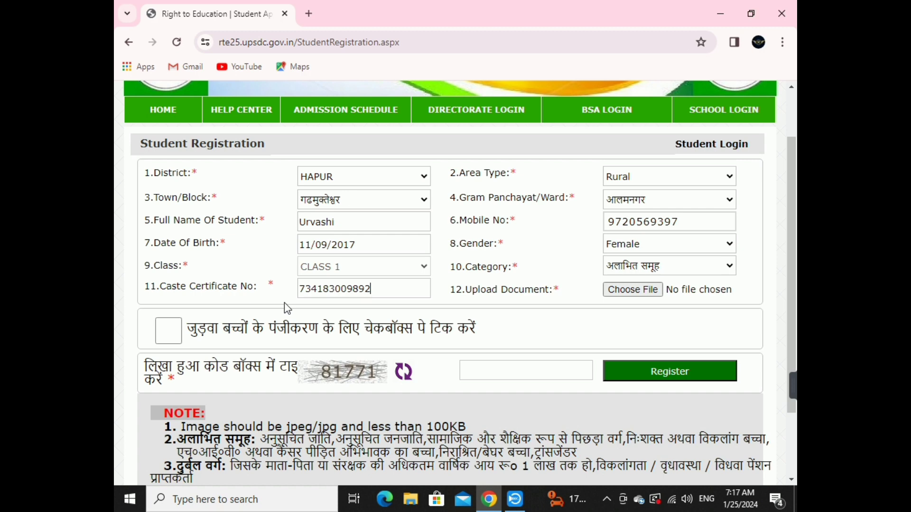
Enter the captcha code shown beside Register, checking the 100KB image limit note.
scroll(352, 306, "down", 2)
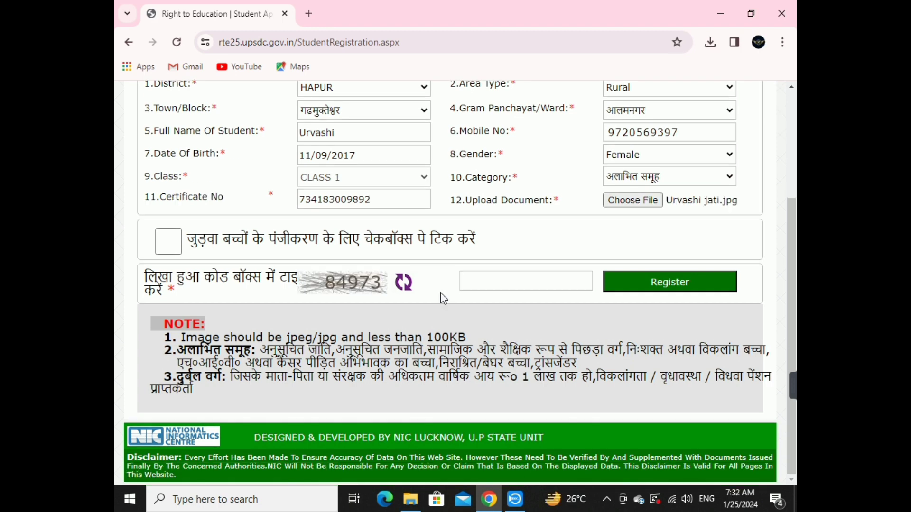
type("84973")
left_click_drag(467, 338, 425, 338)
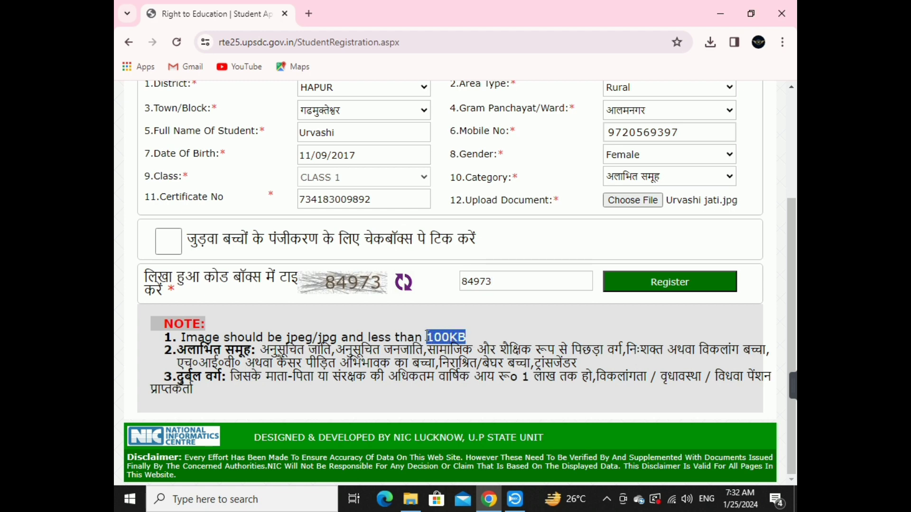
left_click(479, 344)
Register the student, review the Registration Slip, and continue to Complete The Form.
left_click(647, 287)
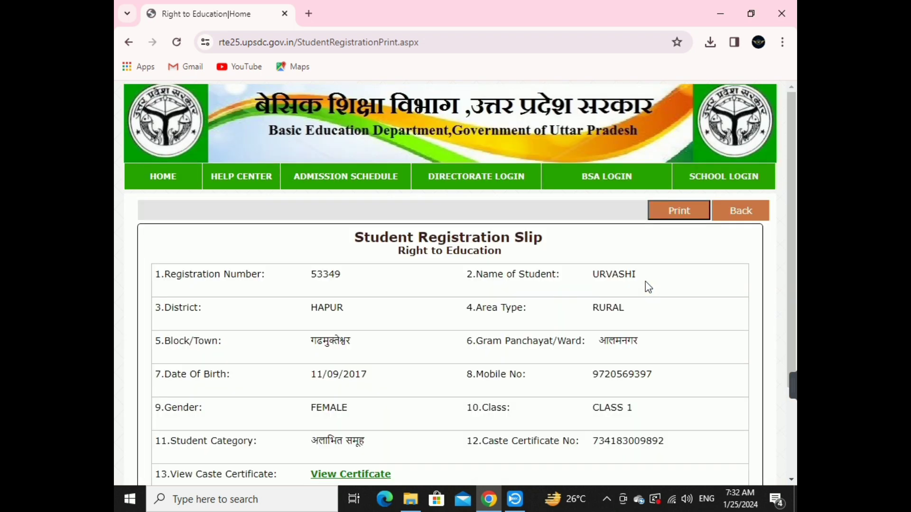
scroll(657, 323, "down", 3)
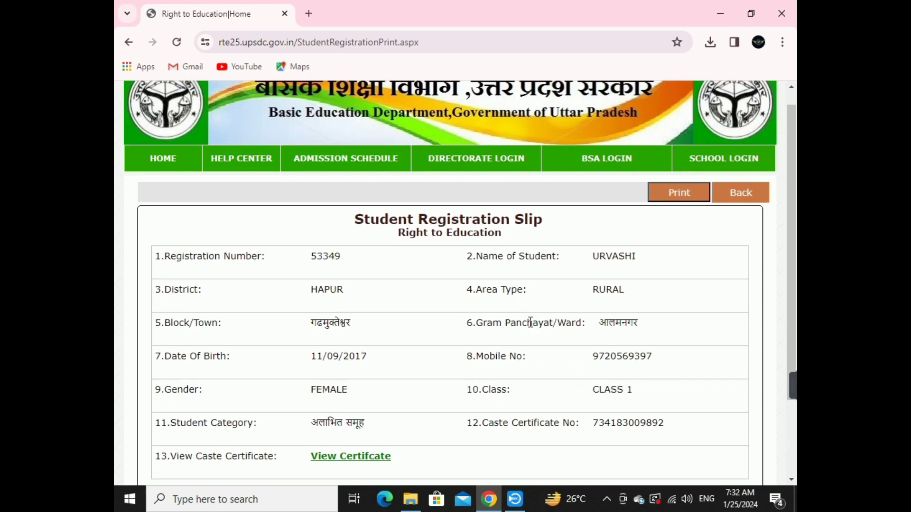
scroll(588, 387, "down", 3)
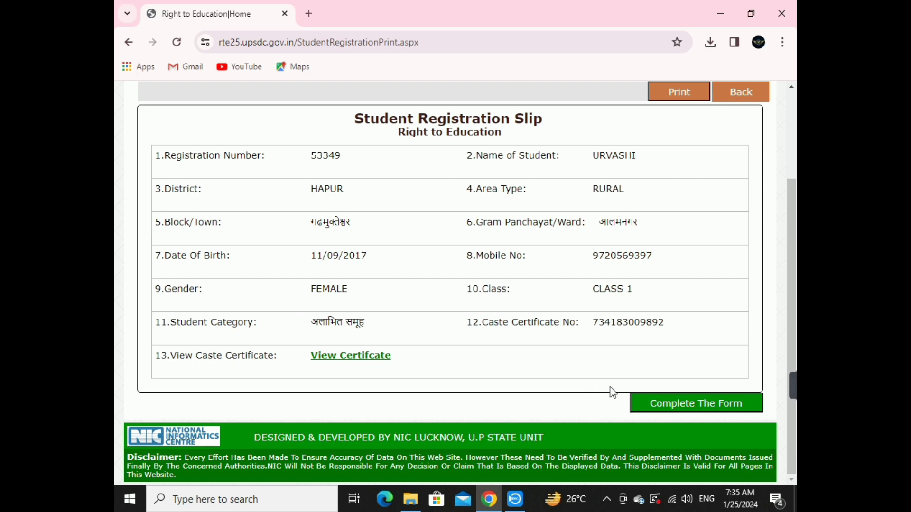
left_click(701, 411)
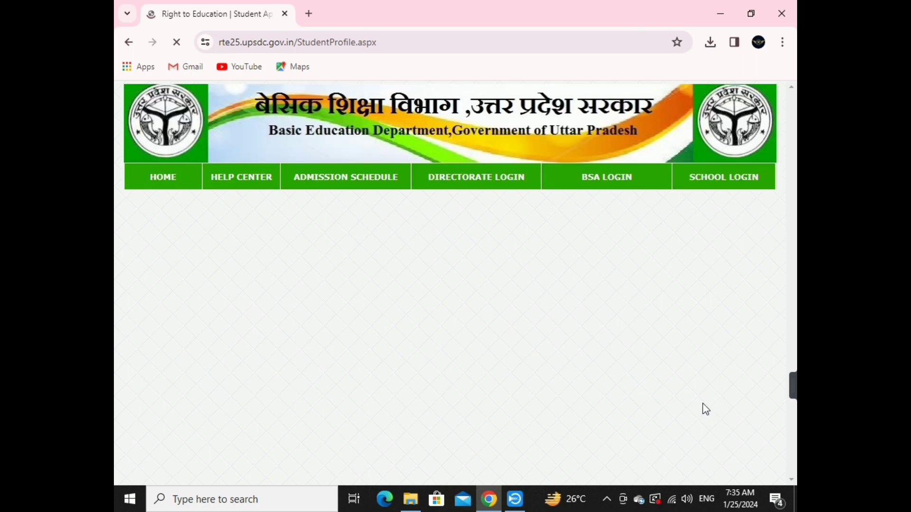
Enter the father's and mother's names, correcting a typo in the father's surname.
scroll(636, 381, "down", 3)
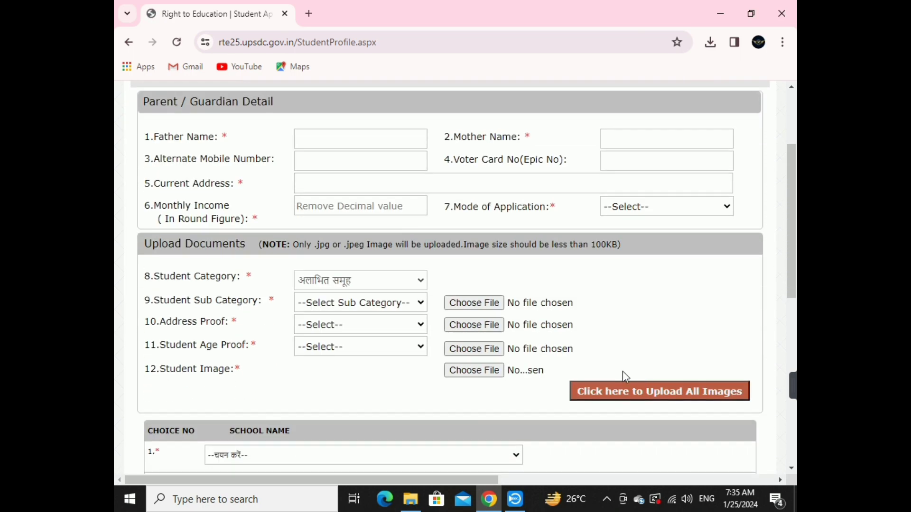
scroll(622, 371, "up", 2)
left_click(401, 207)
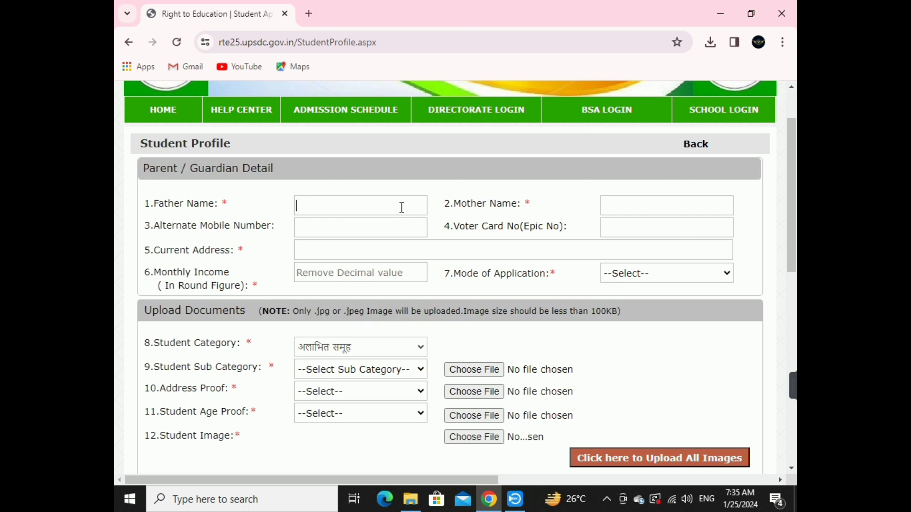
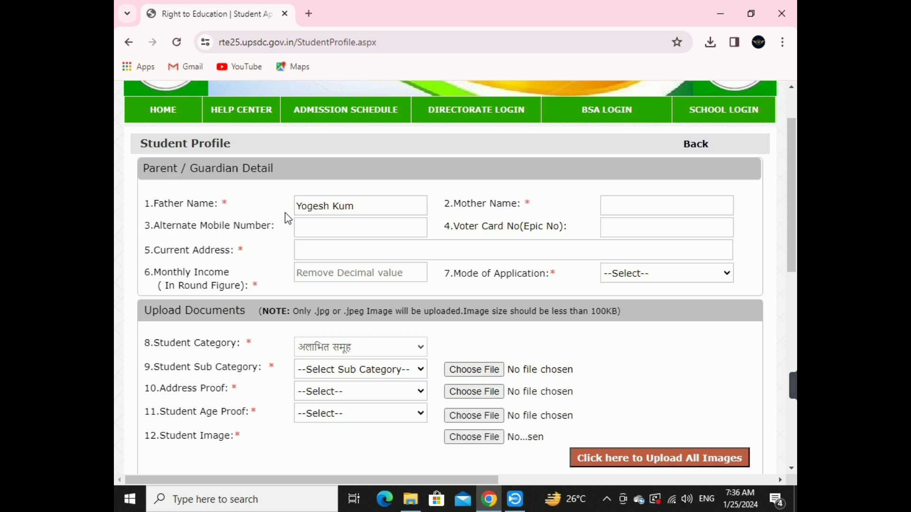
left_click(623, 205)
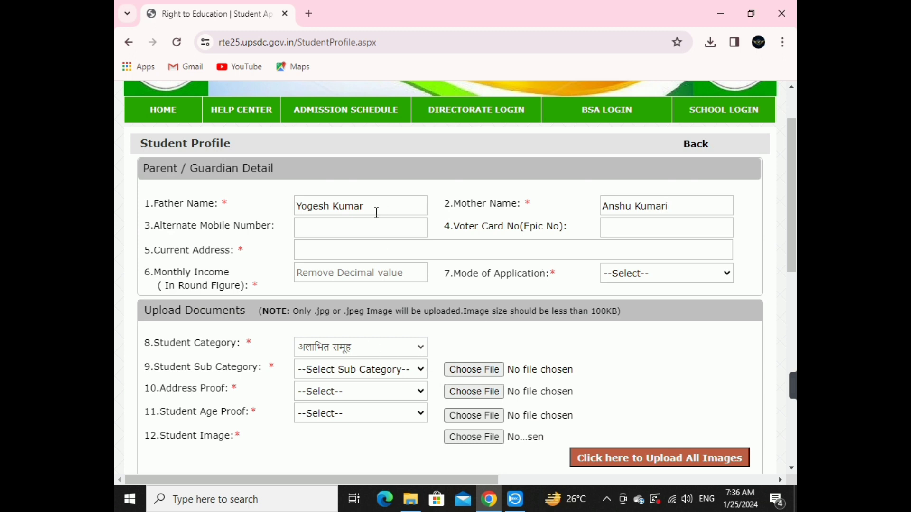
Fill in the alternate mobile number and the current address with its PIN code.
left_click(369, 232)
left_click(407, 256)
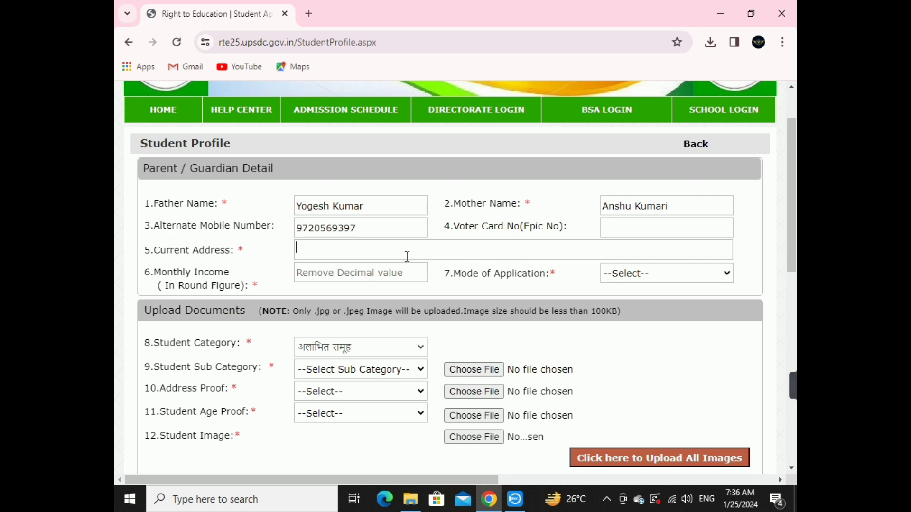
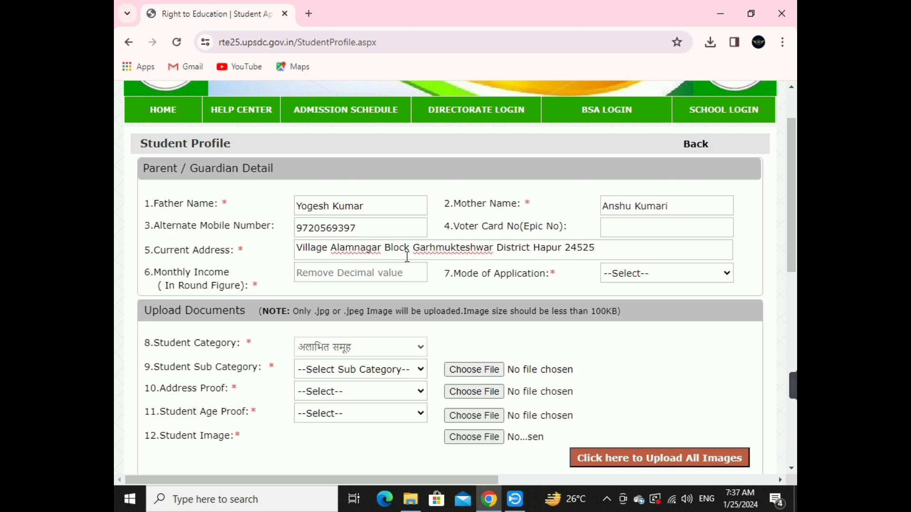
Set monthly income to 5000 and Mode of Application to School Owner.
scroll(401, 266, "down", 3)
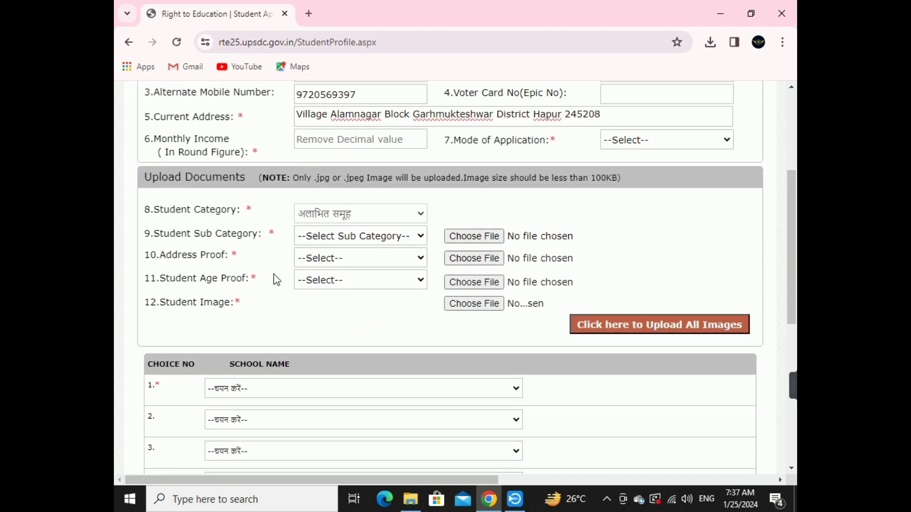
type("5000")
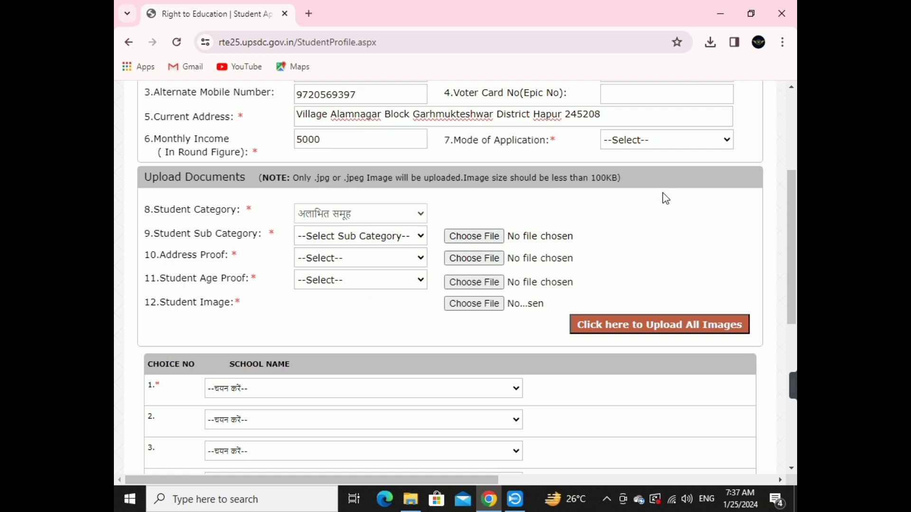
left_click(669, 140)
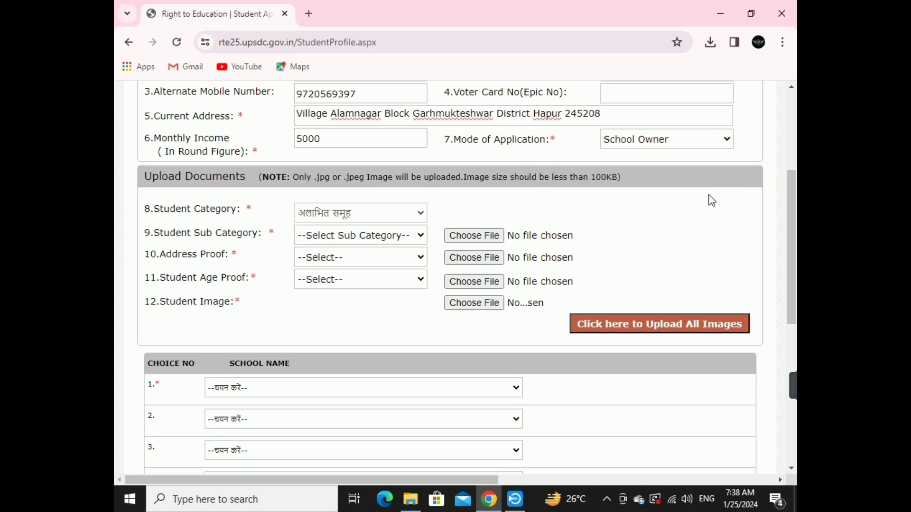
scroll(704, 197, "down", 1)
scroll(656, 221, "up", 2)
scroll(563, 215, "down", 3)
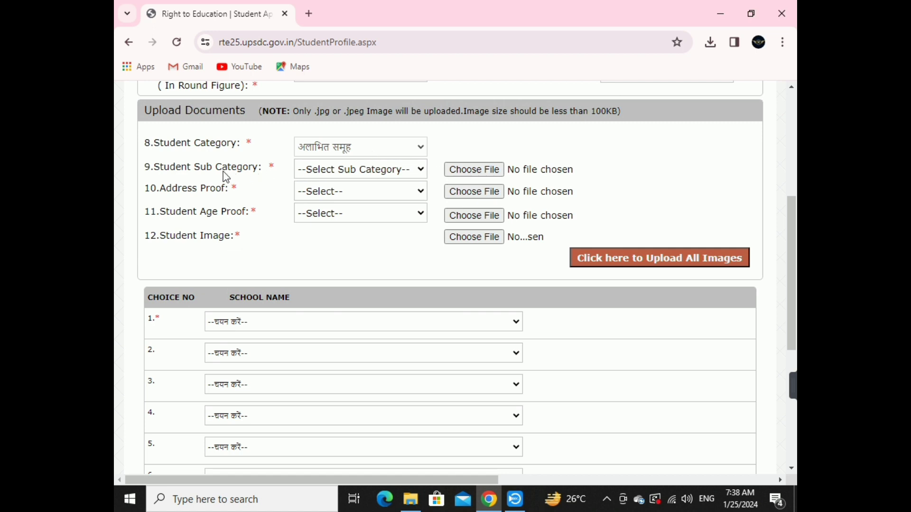
Choose the backward-class sub category, Aadhar Card address proof and birth/death register age proof.
left_click(360, 171)
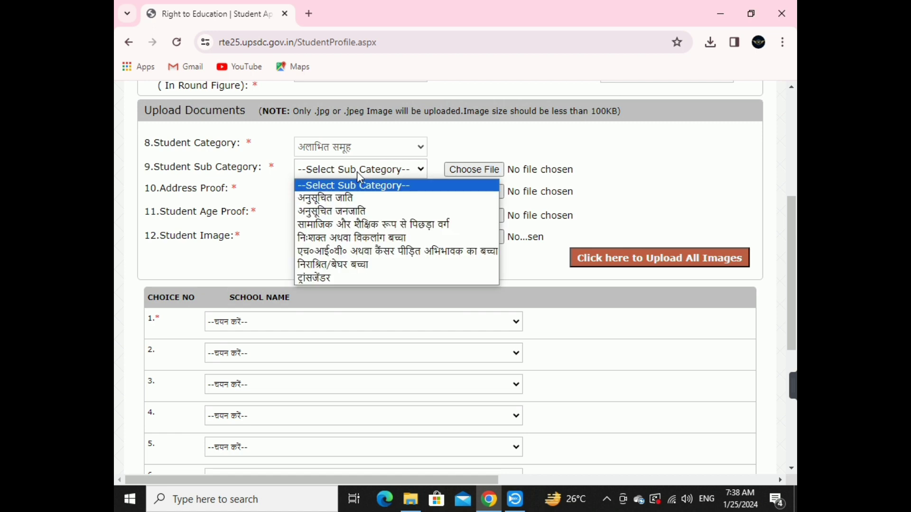
left_click(376, 225)
left_click(369, 192)
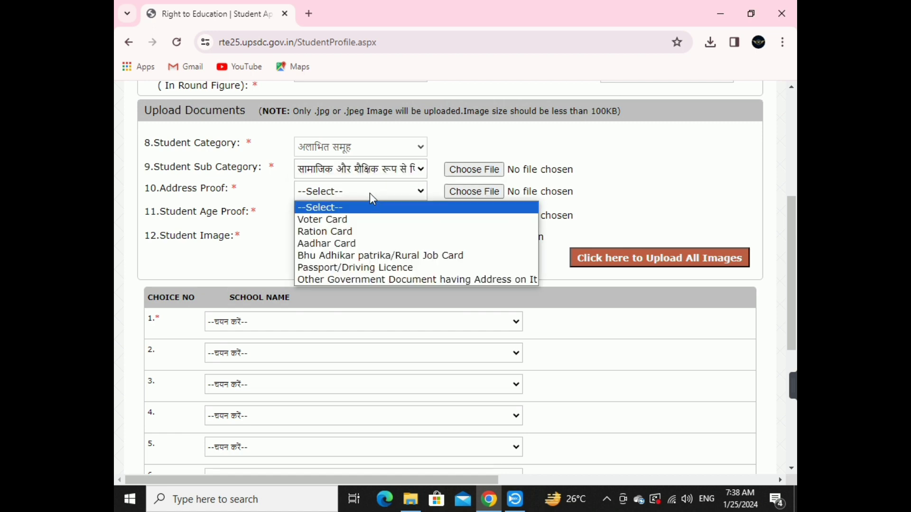
left_click(376, 245)
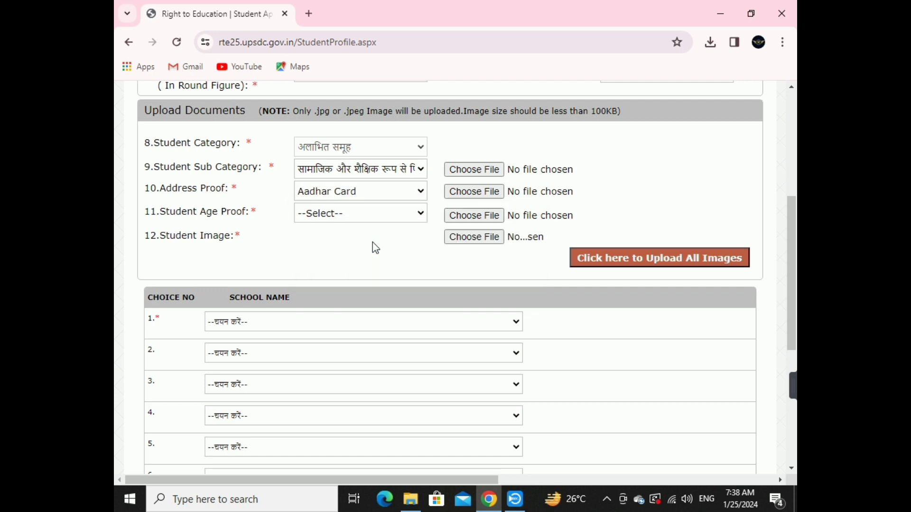
left_click(369, 215)
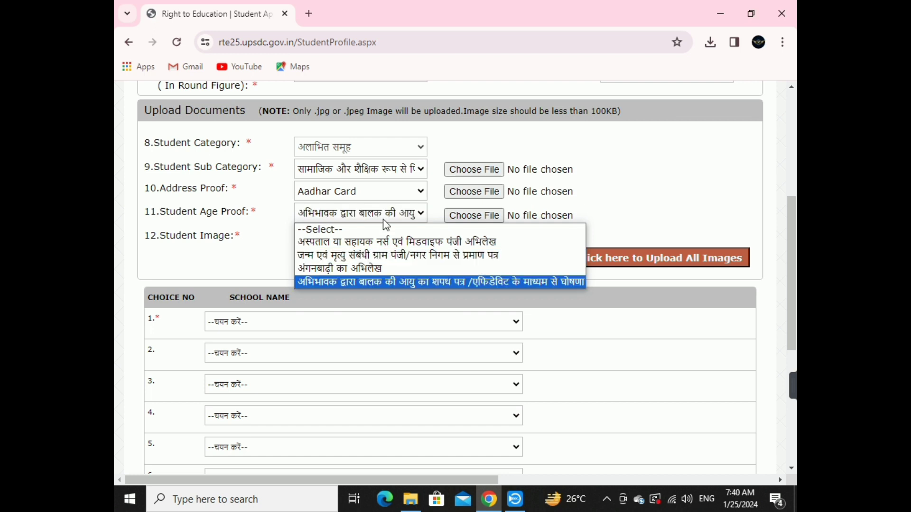
left_click(394, 253)
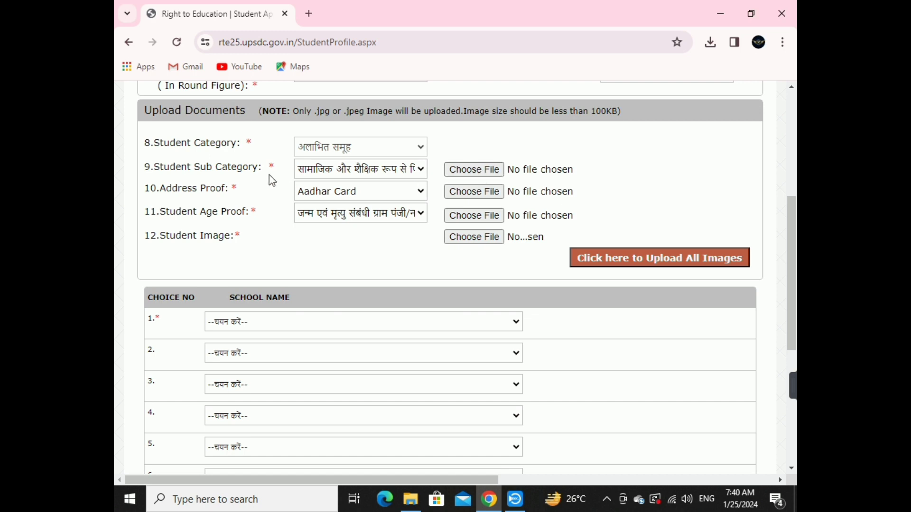
left_click(458, 176)
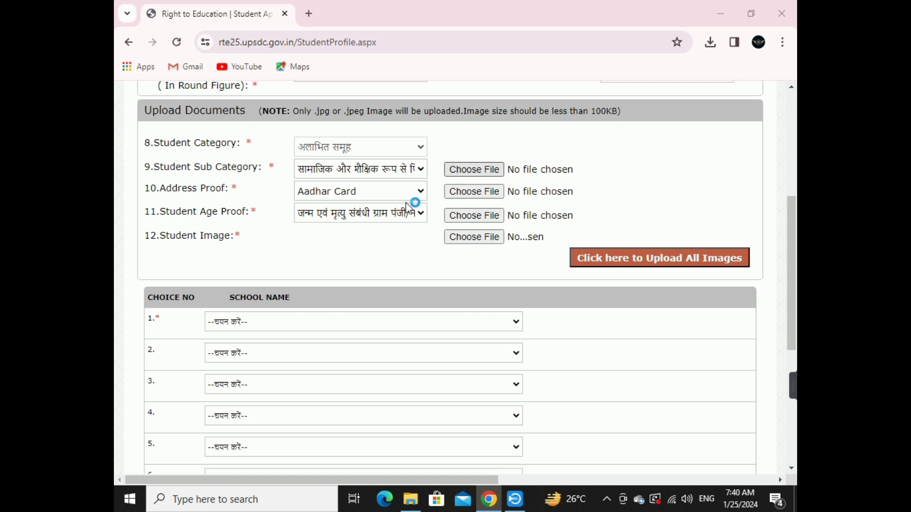
Attach the caste document as sub-category proof and upload all four document images.
scroll(408, 246, "down", 1)
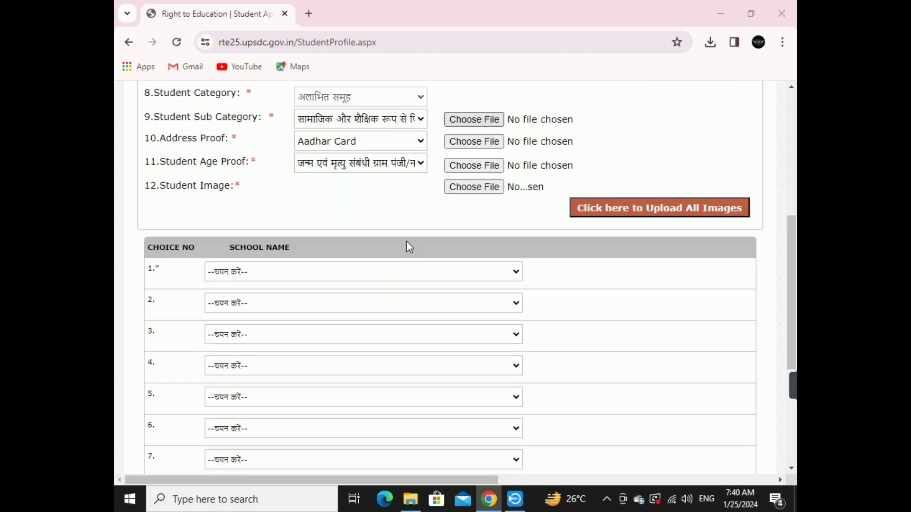
scroll(406, 241, "down", 3)
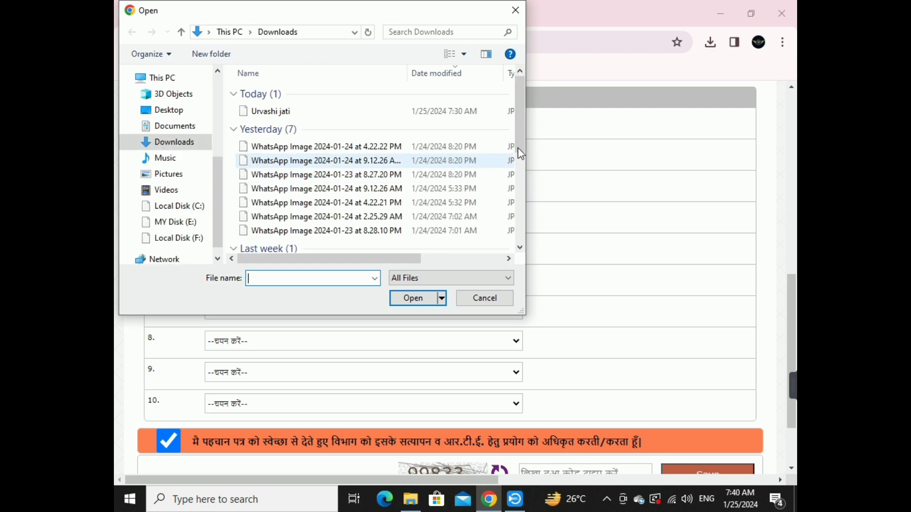
double_click(341, 113)
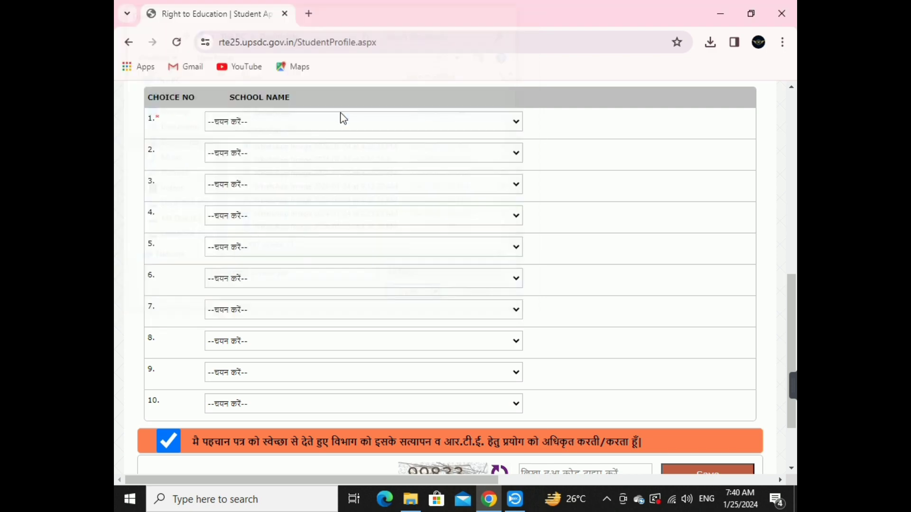
scroll(376, 160, "up", 7)
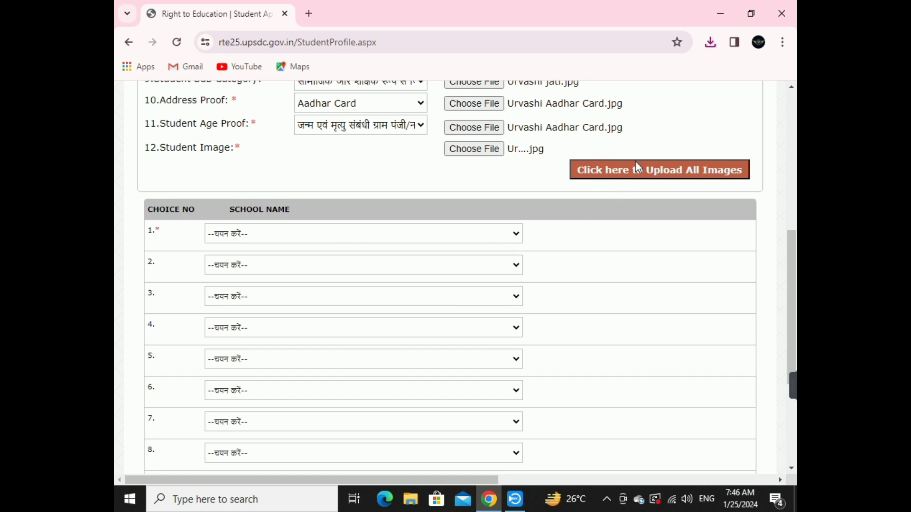
left_click(637, 175)
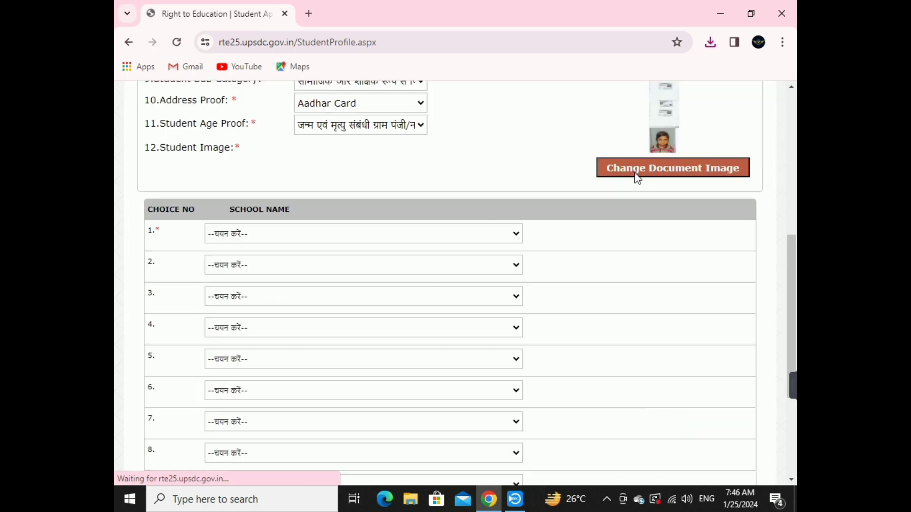
Pick NETA JI SUBHASHCHAND BOSS PUBLIC SCHOOL as first school choice, leaving choice 2 empty.
scroll(607, 235, "up", 3)
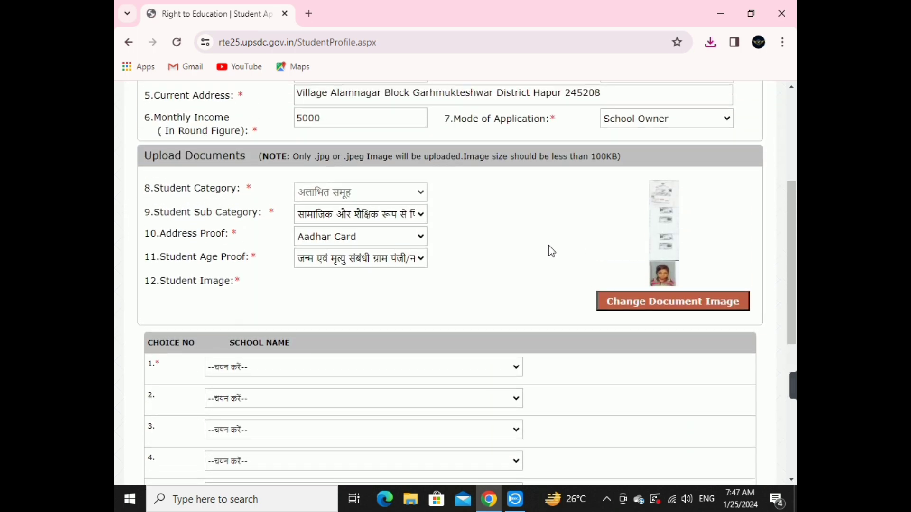
scroll(496, 277, "down", 2)
scroll(469, 300, "down", 2)
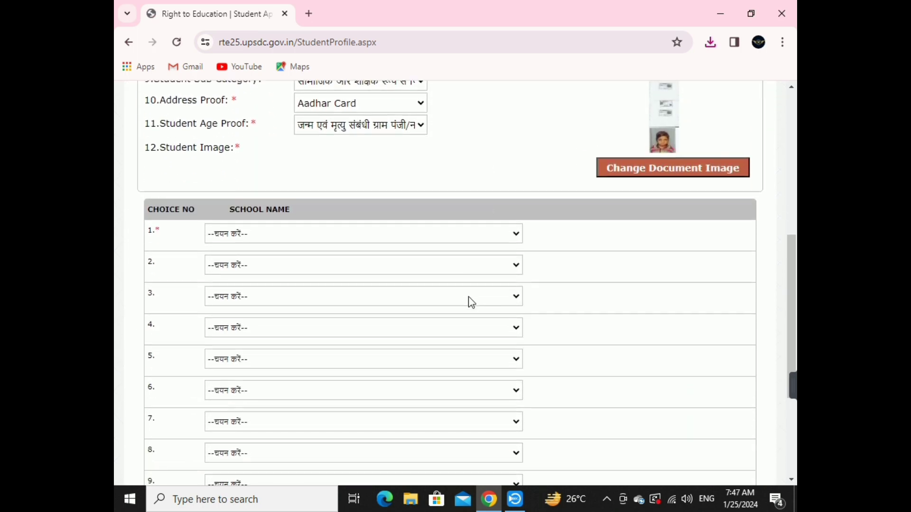
left_click(426, 233)
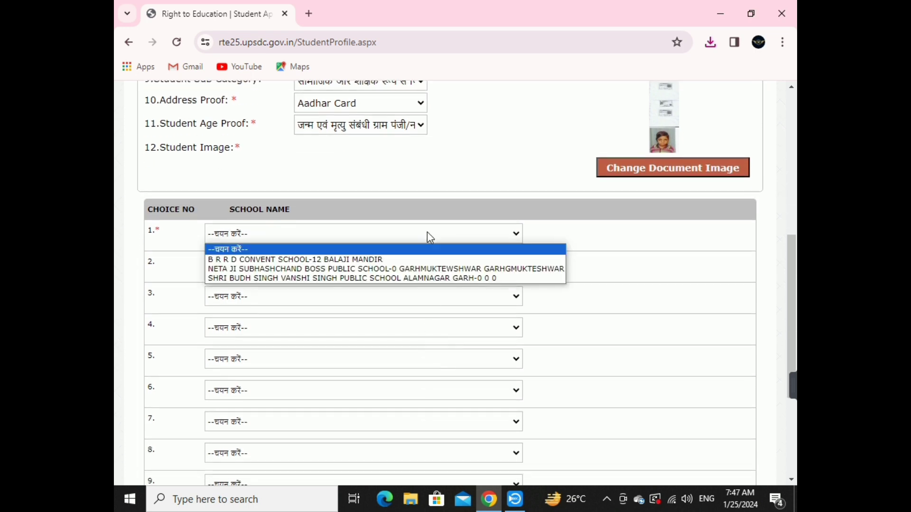
left_click(415, 268)
scroll(416, 272, "down", 4)
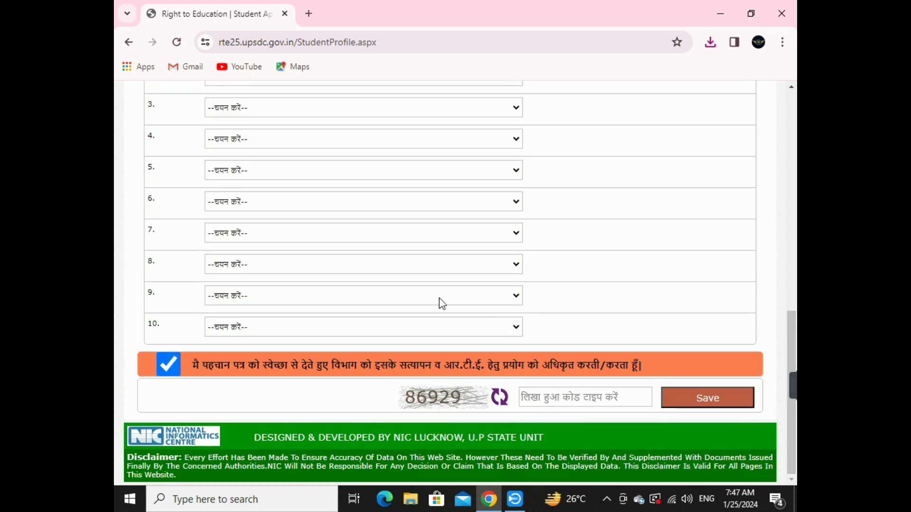
scroll(185, 358, "up", 4)
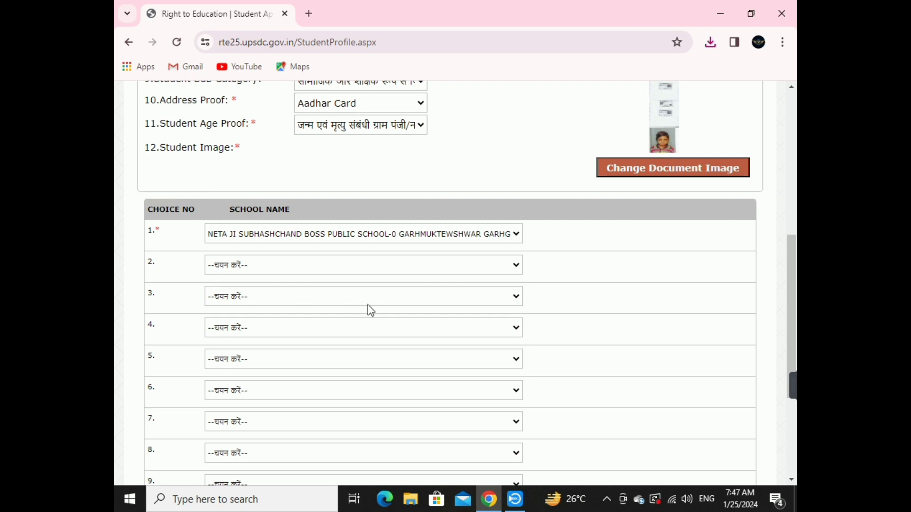
scroll(368, 306, "down", 4)
scroll(350, 331, "up", 3)
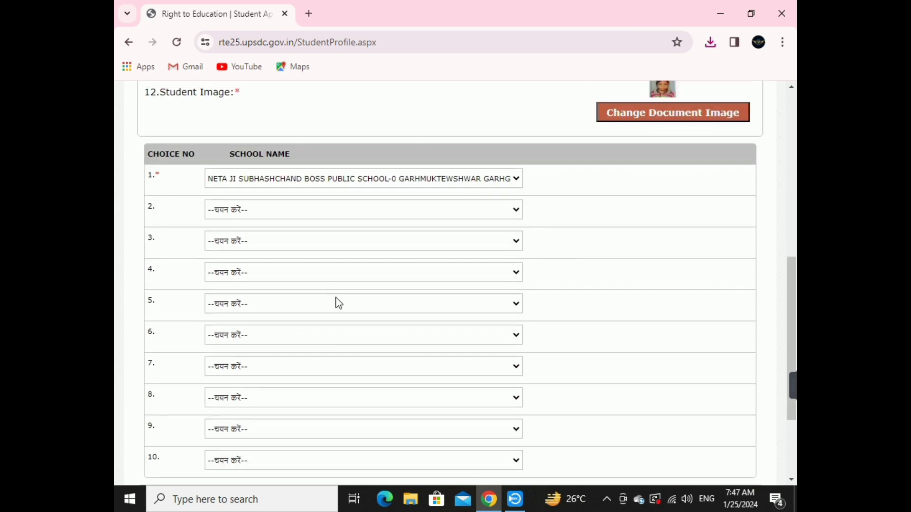
left_click(343, 214)
left_click(344, 214)
scroll(413, 305, "down", 3)
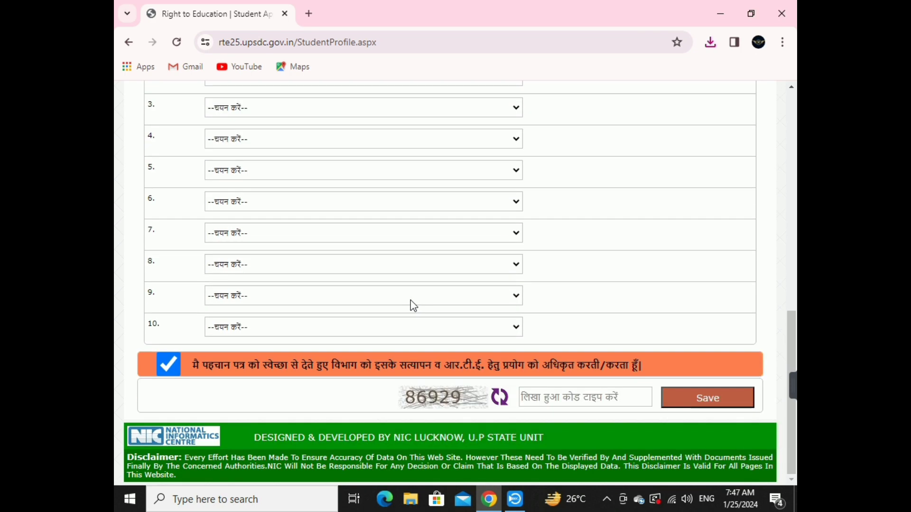
scroll(285, 284, "up", 7)
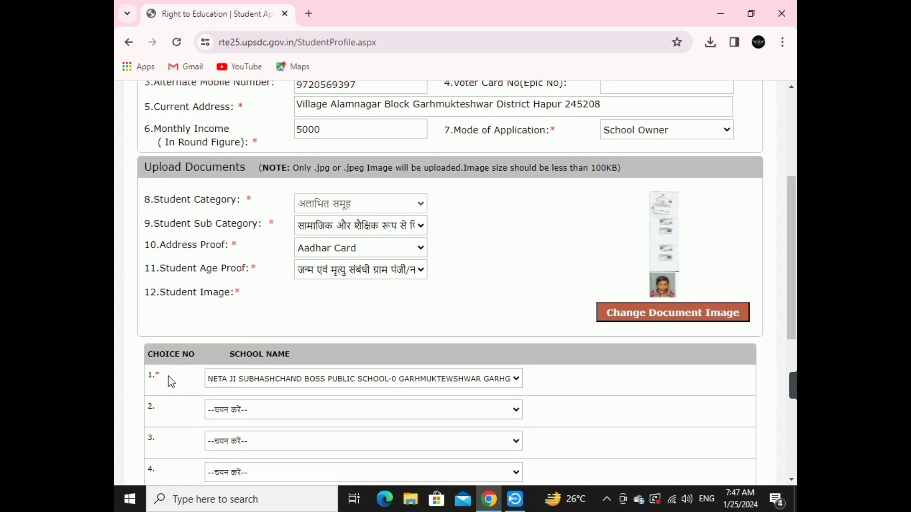
scroll(163, 378, "down", 7)
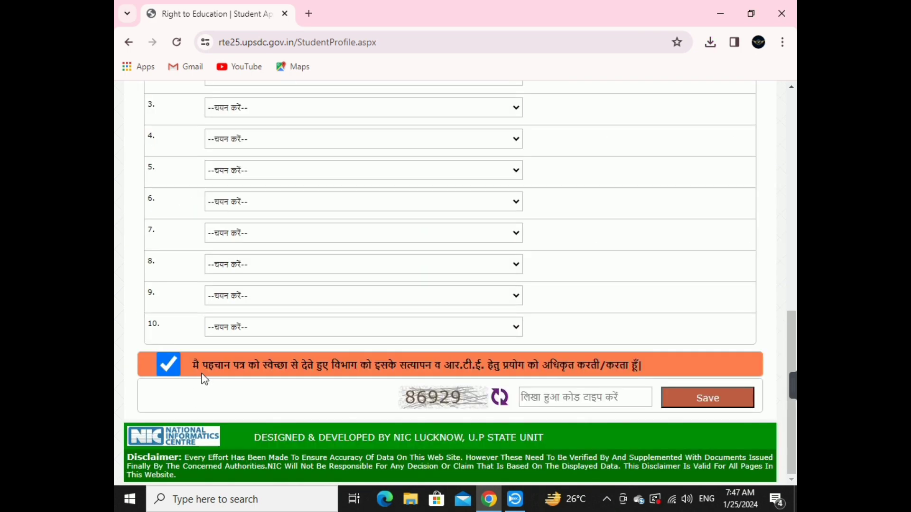
Tick the identity consent declaration, enter the captcha code, and save the profile.
left_click(169, 364)
left_click(169, 365)
left_click(569, 399)
type("86")
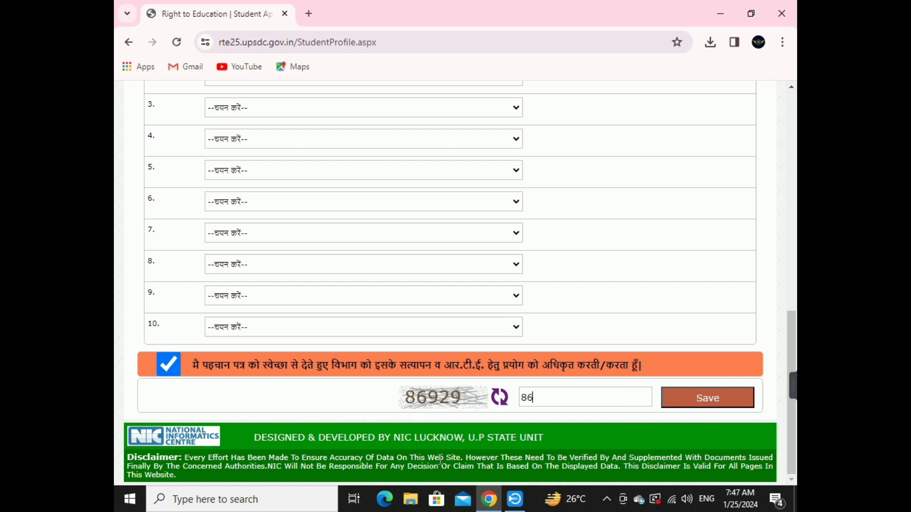
type("929")
left_click(700, 401)
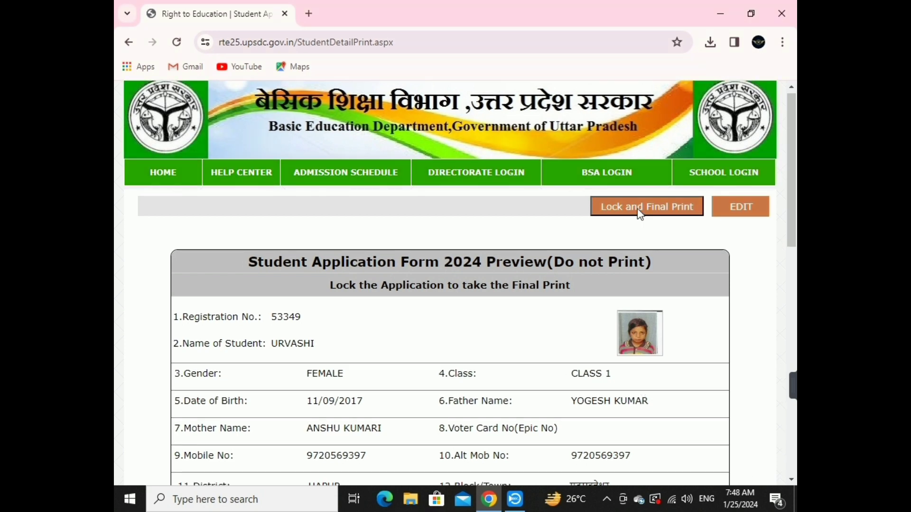
Lock the application via Lock and Final Print, confirming the save prompt.
left_click(640, 214)
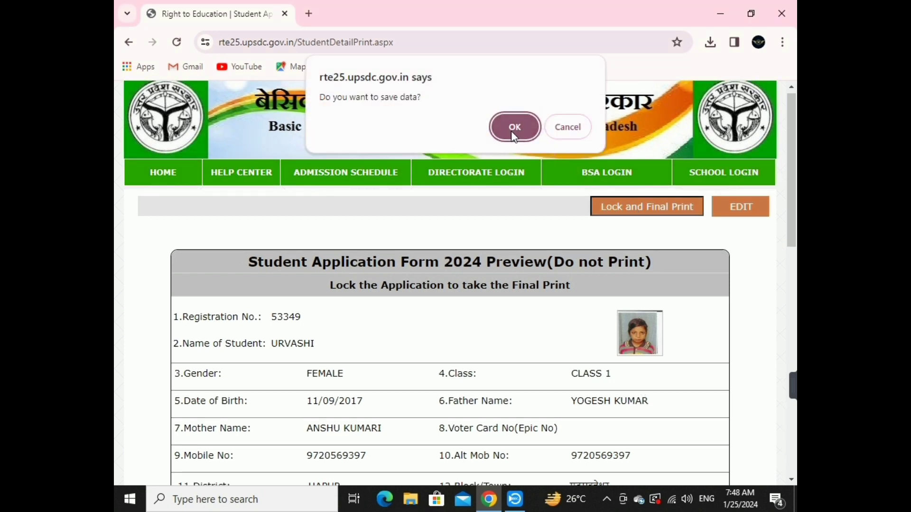
left_click(514, 136)
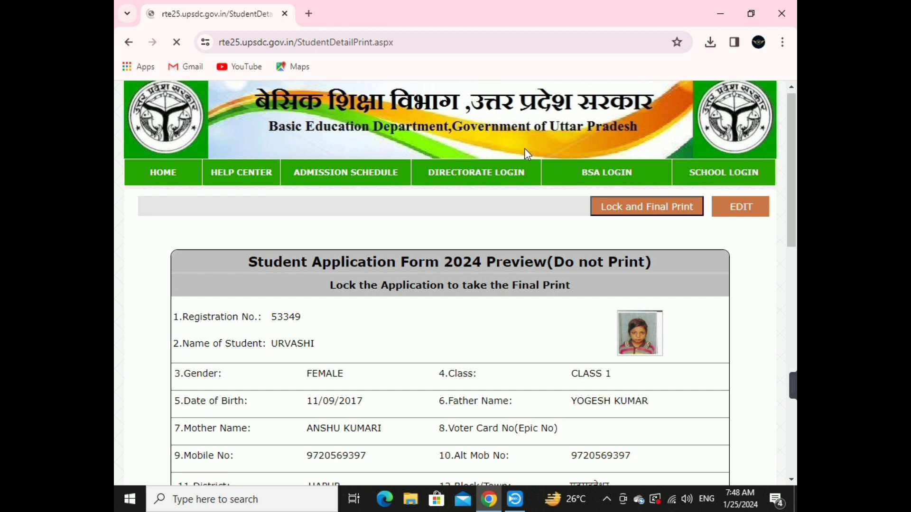
scroll(530, 209, "down", 1)
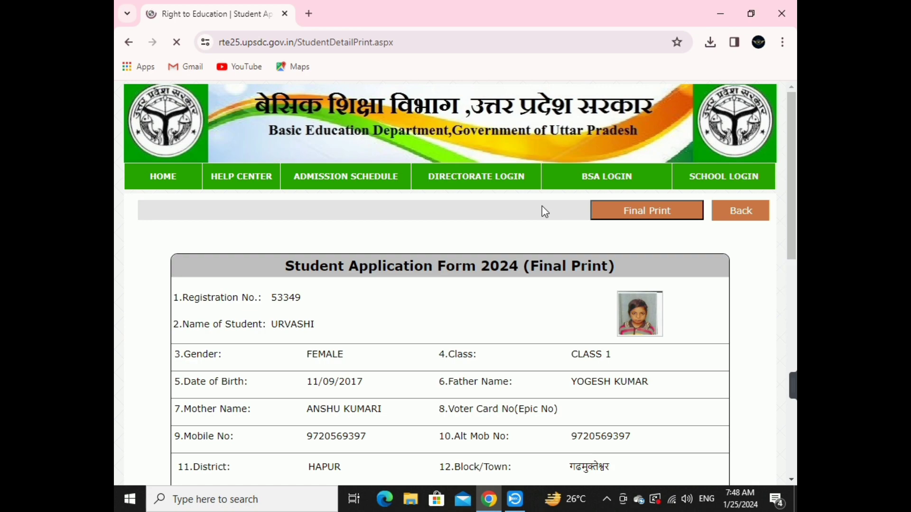
scroll(560, 229, "down", 8)
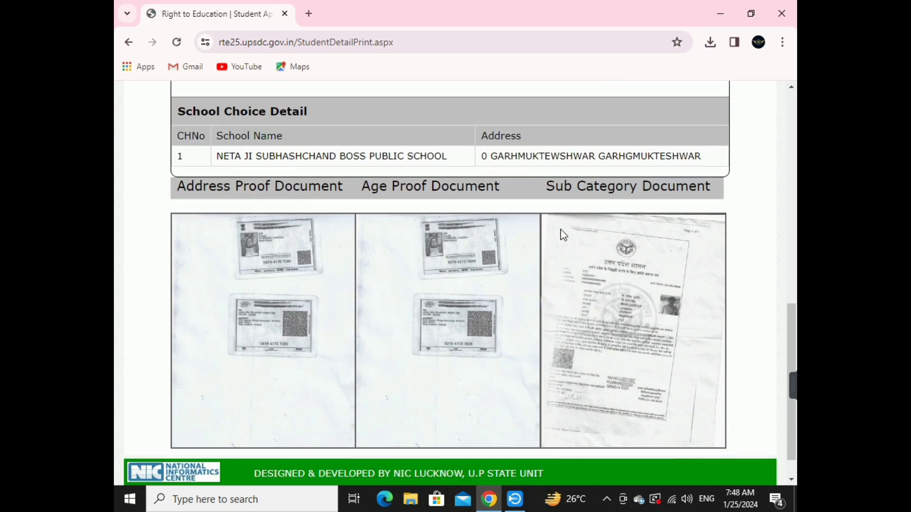
scroll(563, 235, "up", 10)
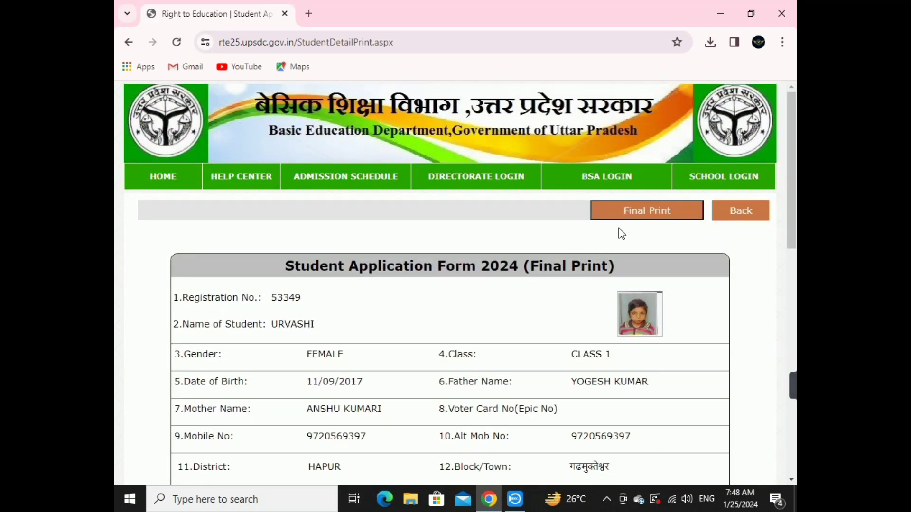